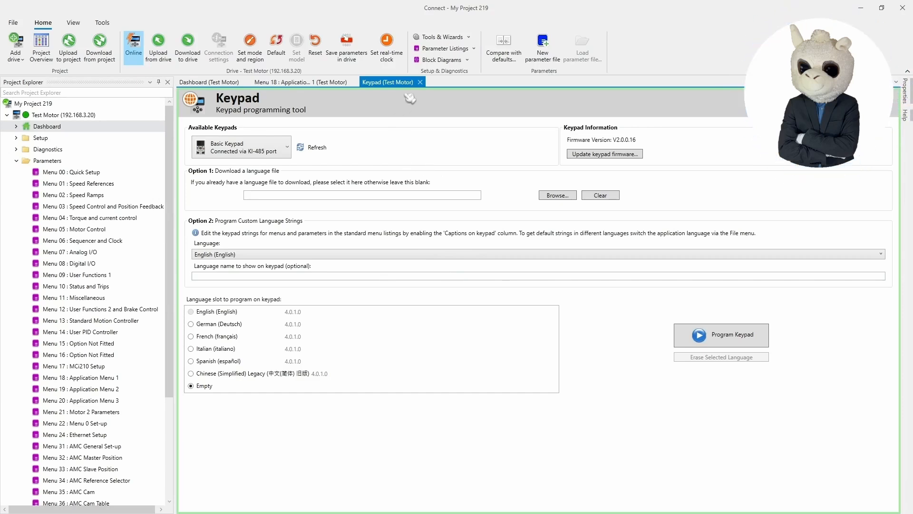
# Step: Open the Menu 18 Application Menu 1 listing and review the read-write integer parameters 18.011 to 18.013
pyautogui.click(325, 84)
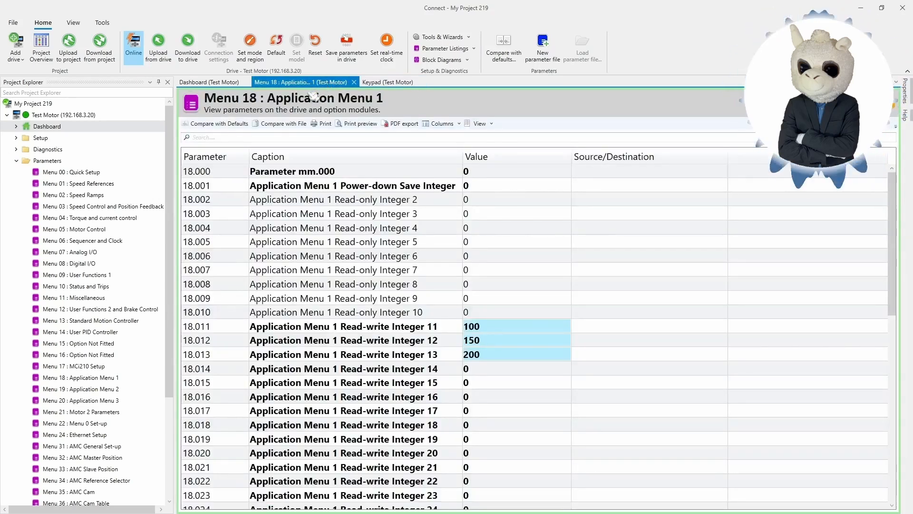
pyautogui.click(144, 404)
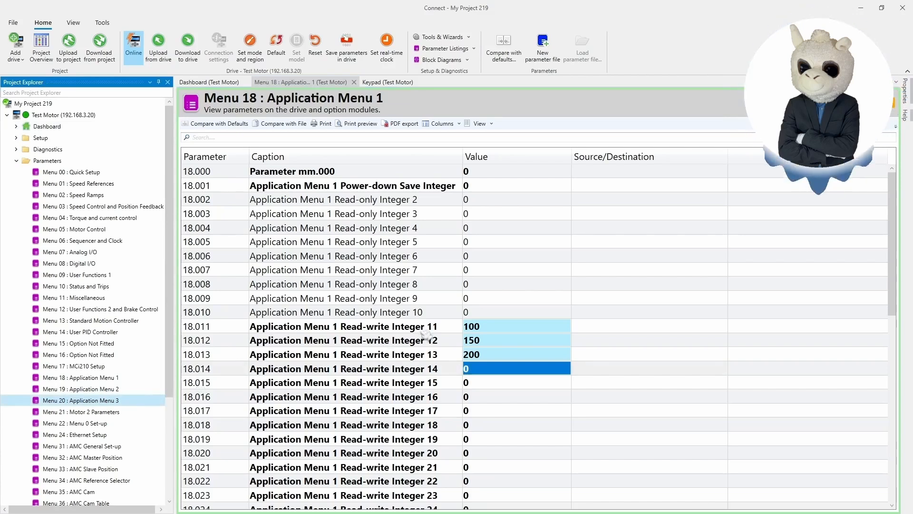
pyautogui.click(453, 331)
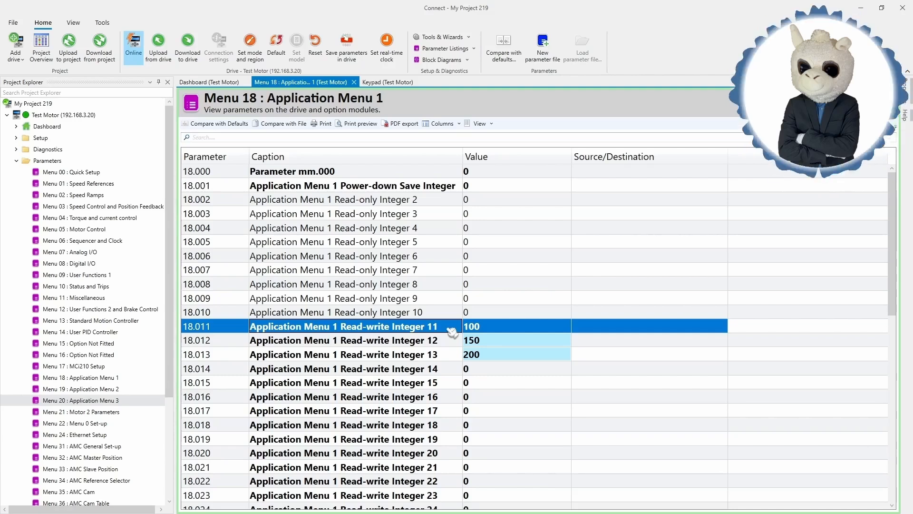
pyautogui.click(449, 340)
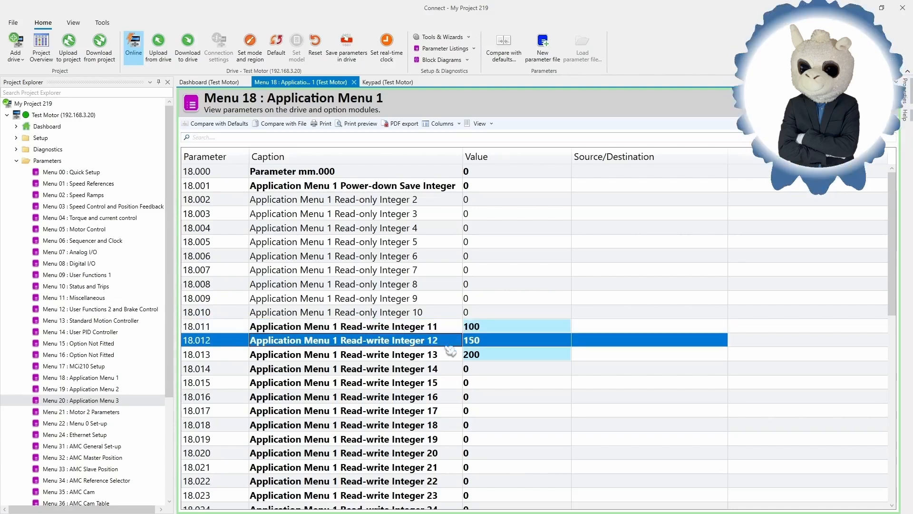
pyautogui.click(449, 353)
pyautogui.click(449, 340)
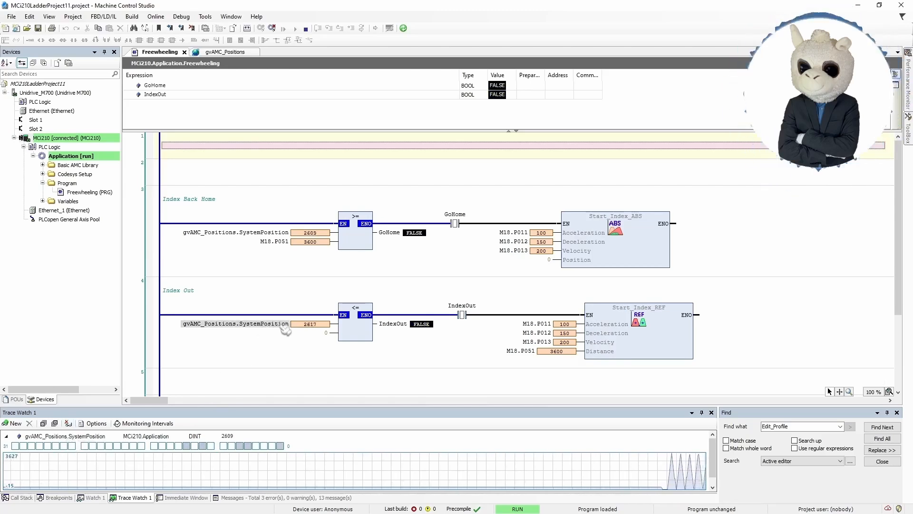
# Step: Check in Machine Control Studio which index block inputs use the Menu 18 parameters, and locate 18.011 to 18.013 in Connect
pyautogui.moveTo(281, 332)
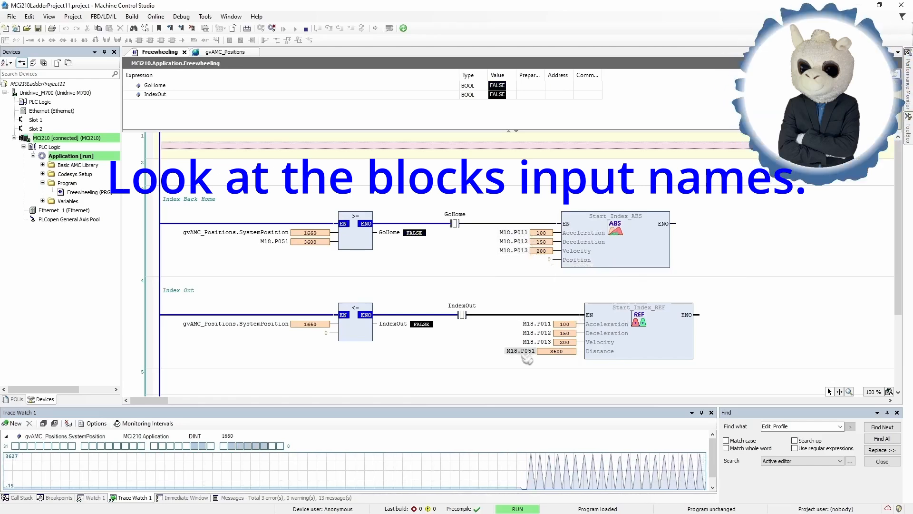
pyautogui.moveTo(536, 358)
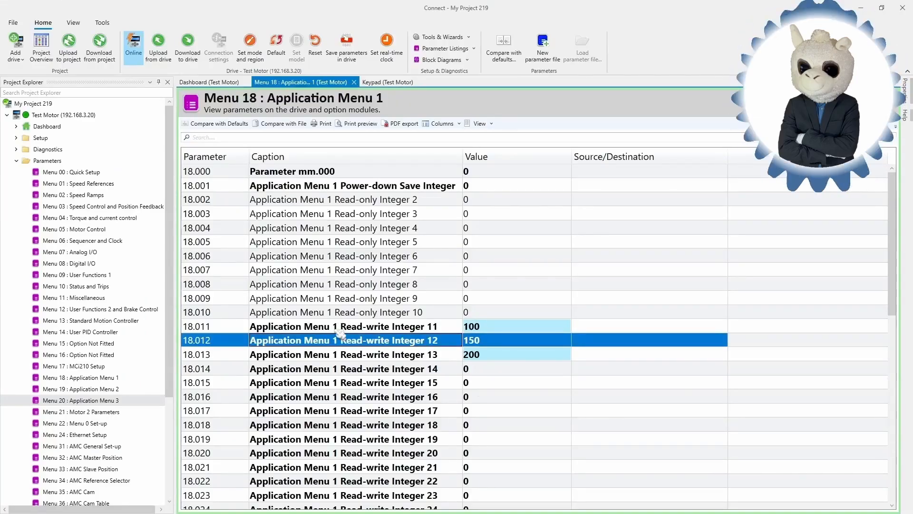
pyautogui.click(303, 328)
pyautogui.click(317, 341)
pyautogui.click(322, 355)
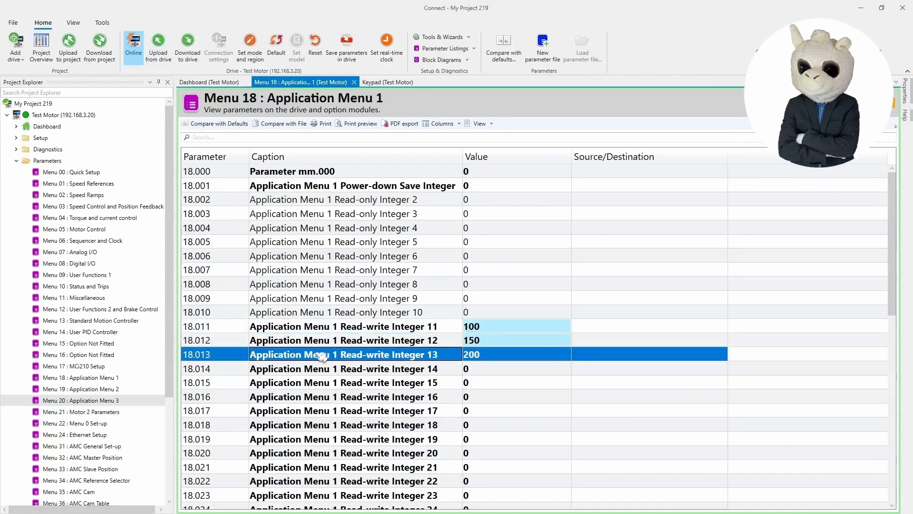
# Step: Rename the caption of parameter 18.011 to "Acceleration"
pyautogui.click(441, 328)
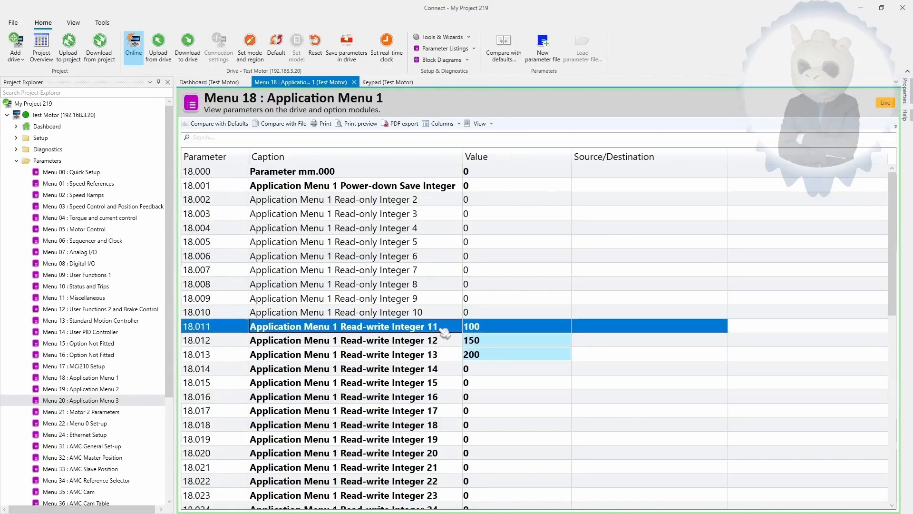
pyautogui.doubleClick(440, 327)
pyautogui.moveTo(441, 327); pyautogui.dragTo(251, 316)
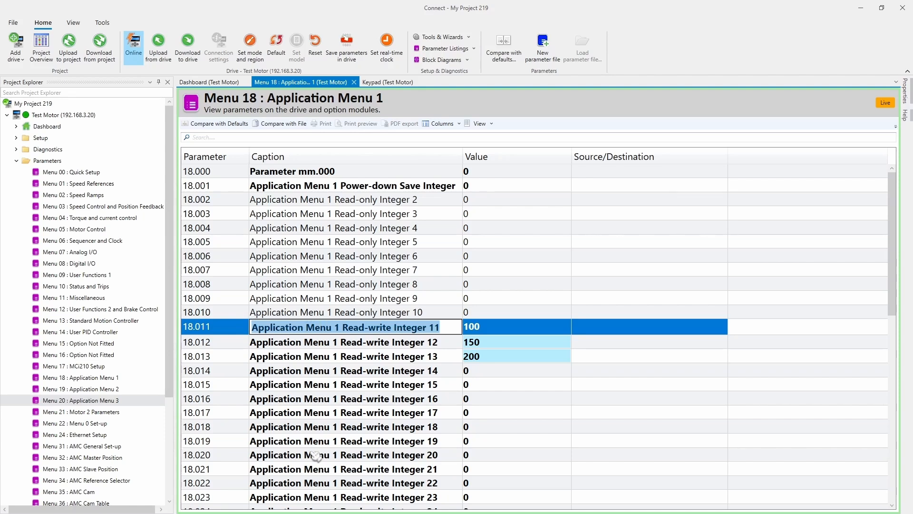
pyautogui.write('Acce')
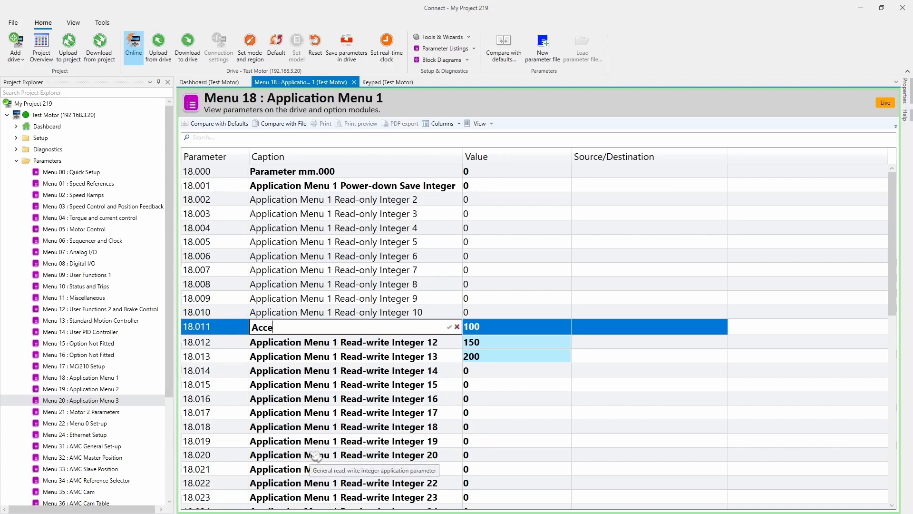
pyautogui.write('leration')
# Step: Rename the caption of parameter 18.012 to "Deceleration"
pyautogui.click(446, 341)
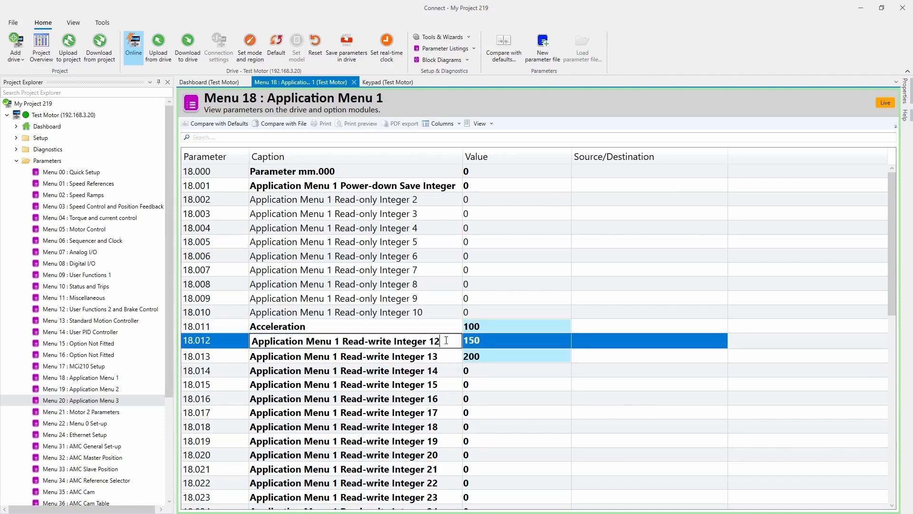
pyautogui.moveTo(446, 340); pyautogui.dragTo(234, 343)
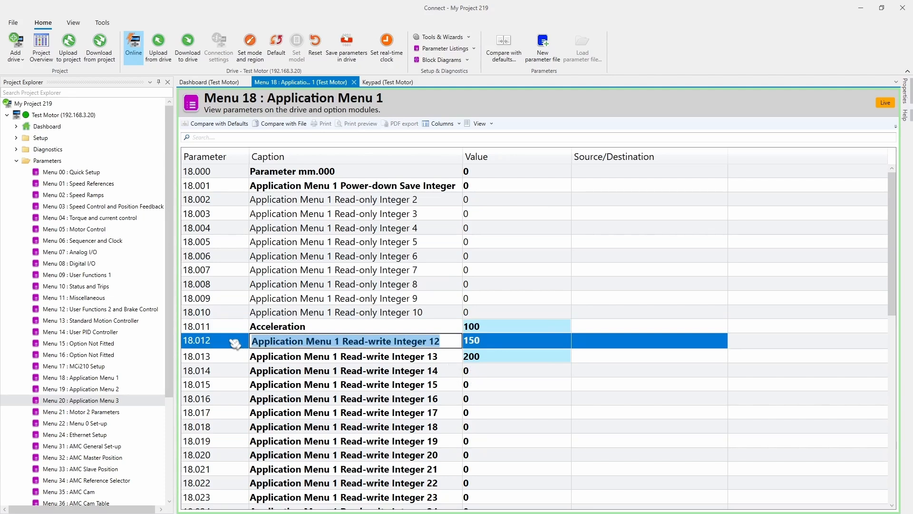
pyautogui.write('Deceleration')
pyautogui.press('BackSpace')
pyautogui.press('BackSpace')
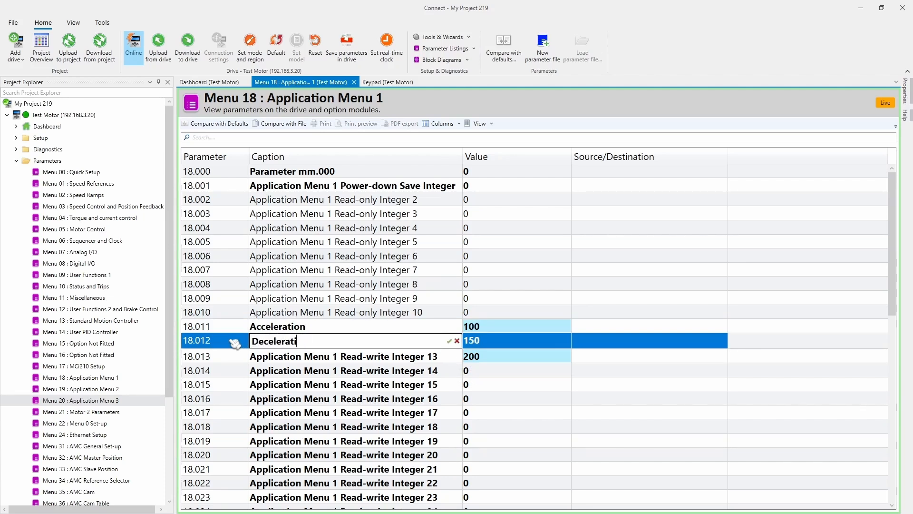
pyautogui.write('on')
# Step: Rename the caption of parameter 18.013 to "Velocity"
pyautogui.click(430, 356)
pyautogui.moveTo(432, 356); pyautogui.dragTo(248, 357)
pyautogui.write('Ve')
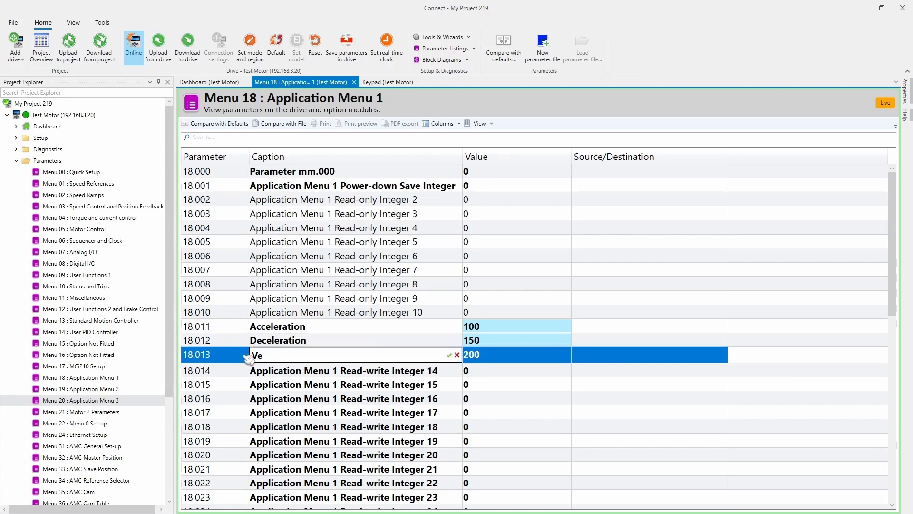
pyautogui.write('locity')
pyautogui.press('Return')
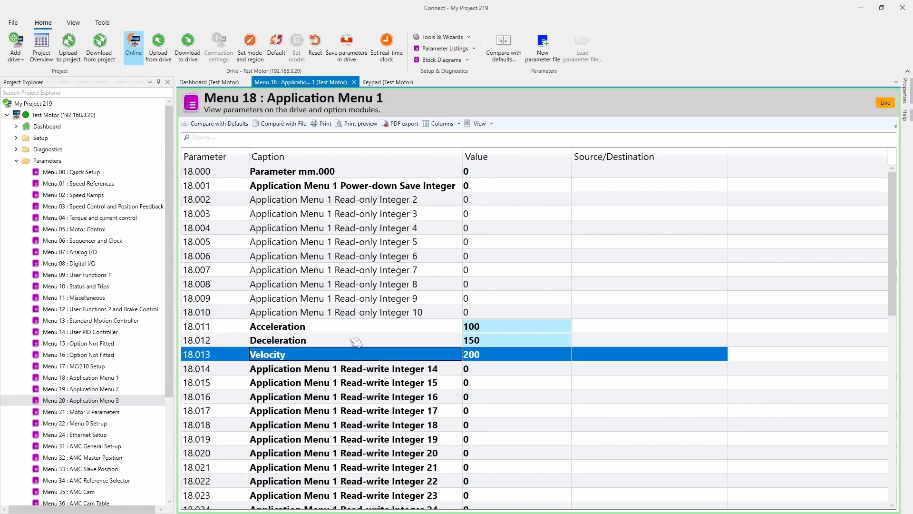
# Step: Rename the caption of parameter 18.051 to "Index distance"
pyautogui.scroll(-10, 356, 342)
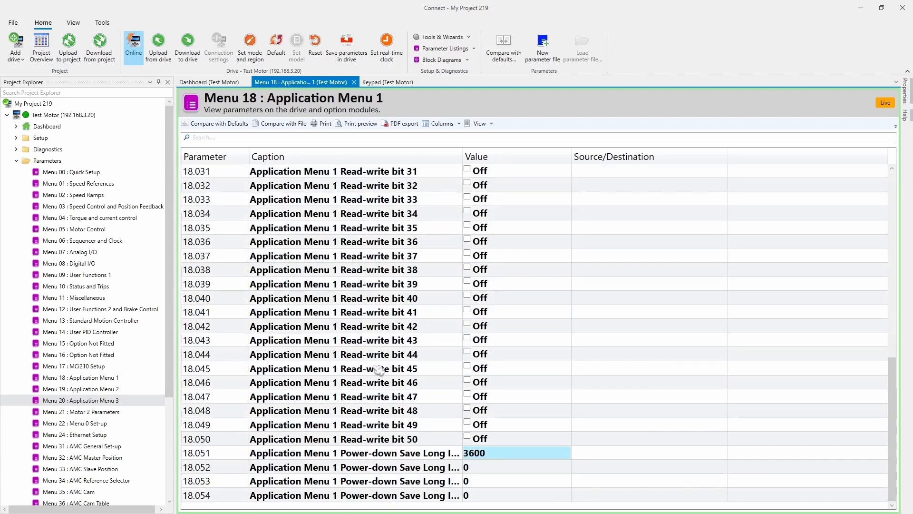
pyautogui.doubleClick(418, 457)
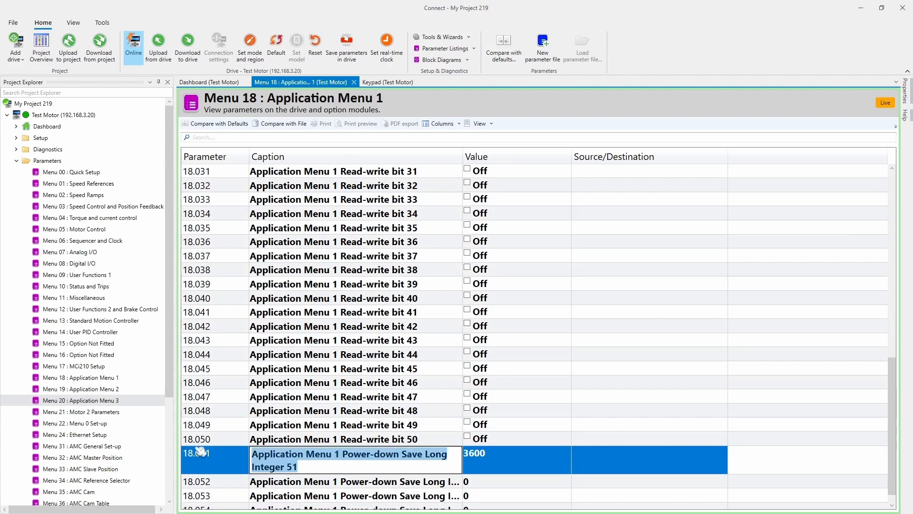
pyautogui.write('Index d')
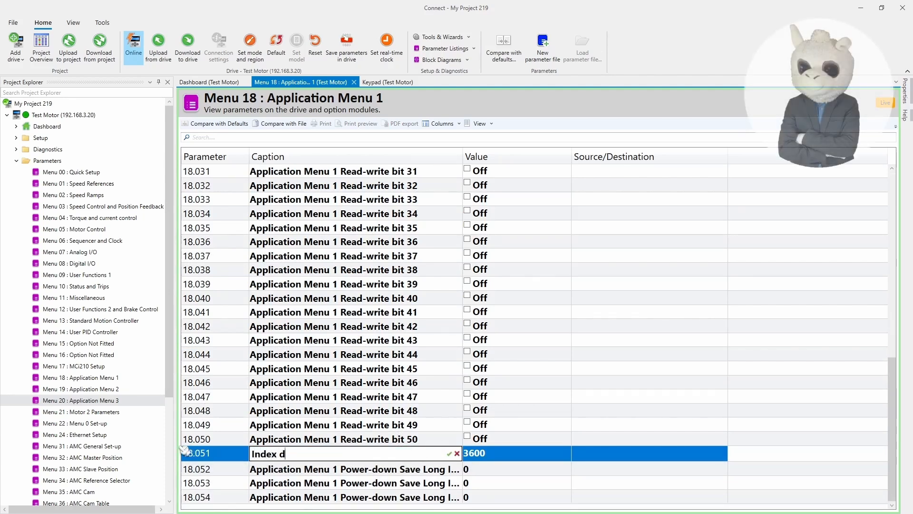
pyautogui.write('istance')
pyautogui.press('Return')
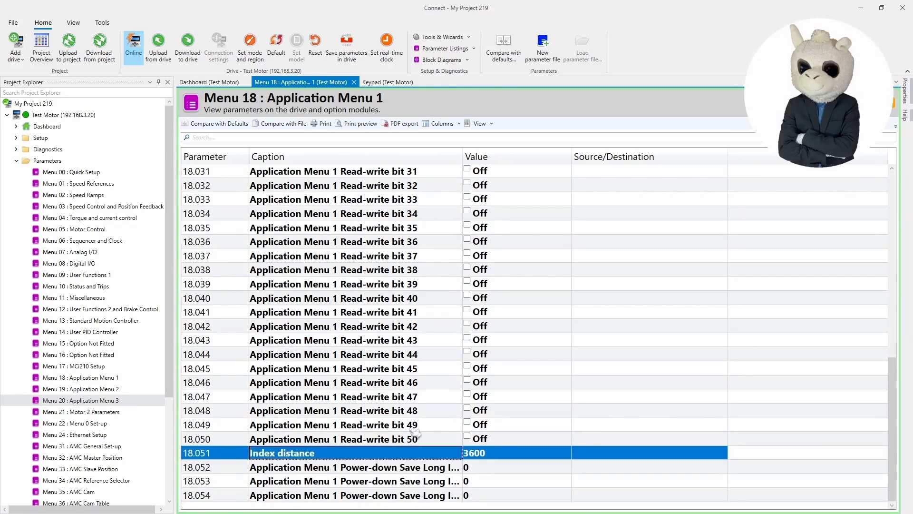
pyautogui.click(666, 372)
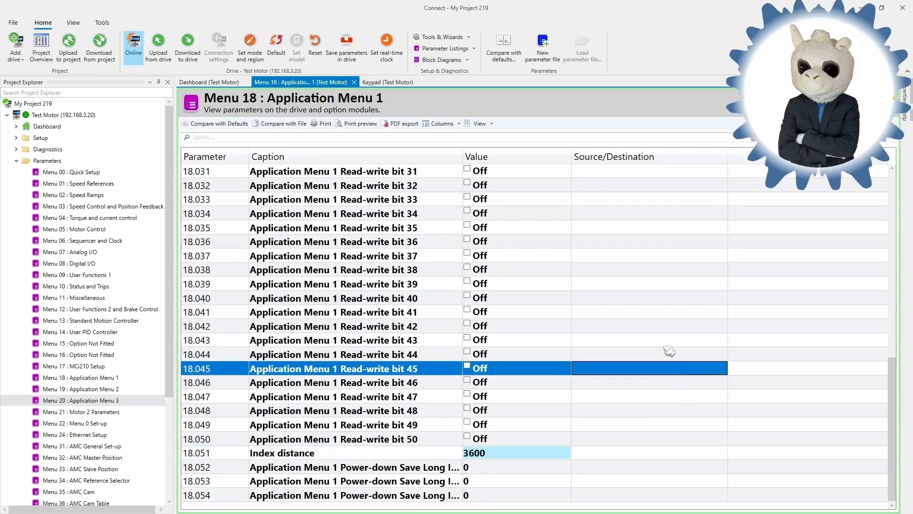
# Step: Show the "Caption on keypad" column in the Menu 18 listing and widen it so its captions are fully readable
pyautogui.scroll(10, 665, 352)
pyautogui.click(350, 328)
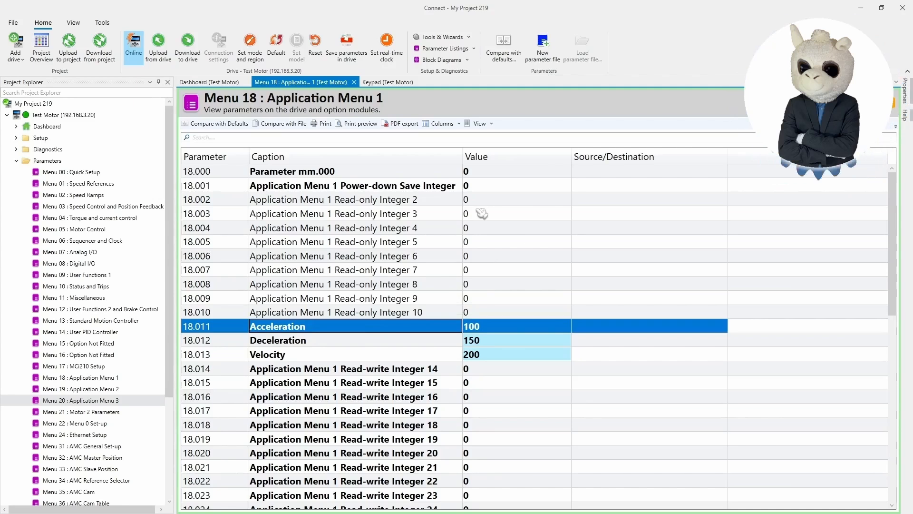
pyautogui.rightClick(423, 159)
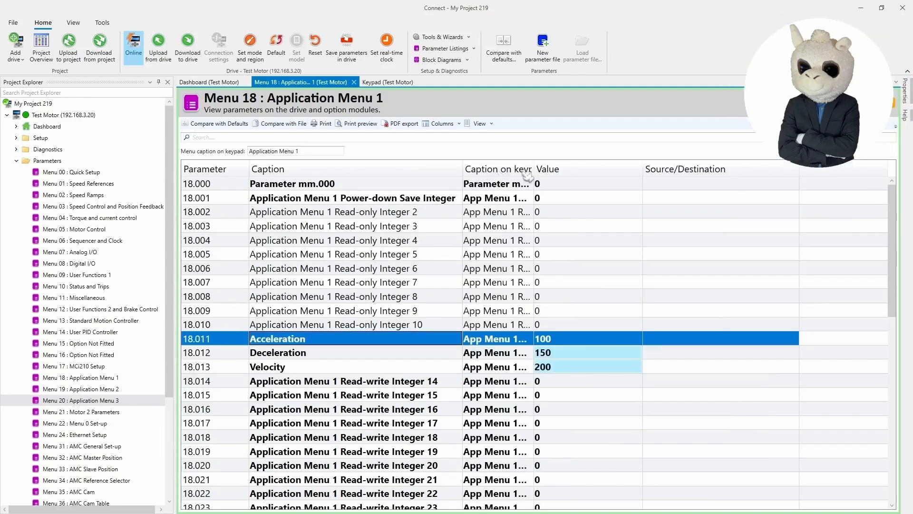
pyautogui.moveTo(534, 169); pyautogui.dragTo(650, 169)
# Step: Set the keypad caption of parameter 18.011 to "Acceleration"
pyautogui.click(320, 340)
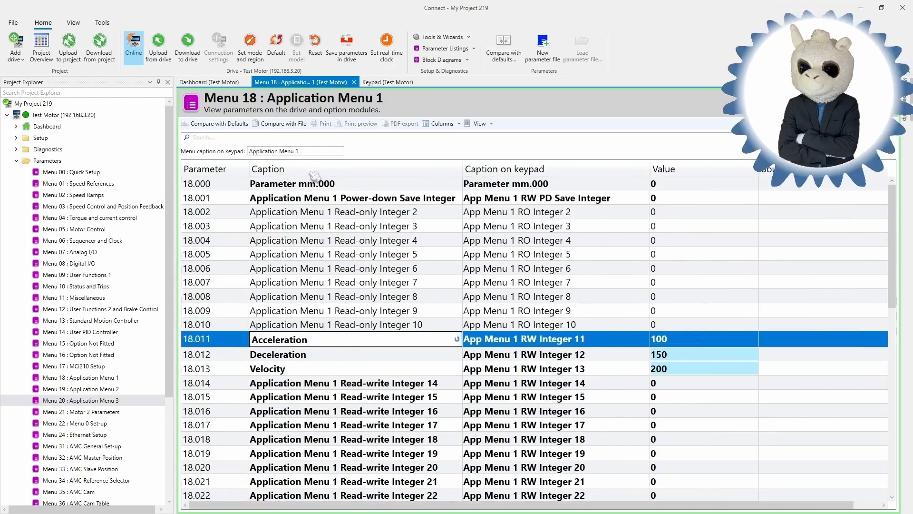
pyautogui.click(545, 343)
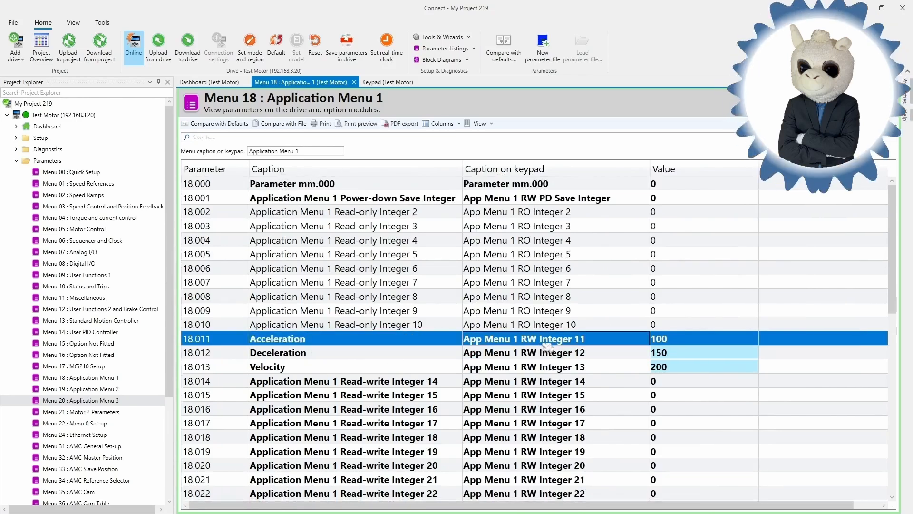
pyautogui.click(595, 341)
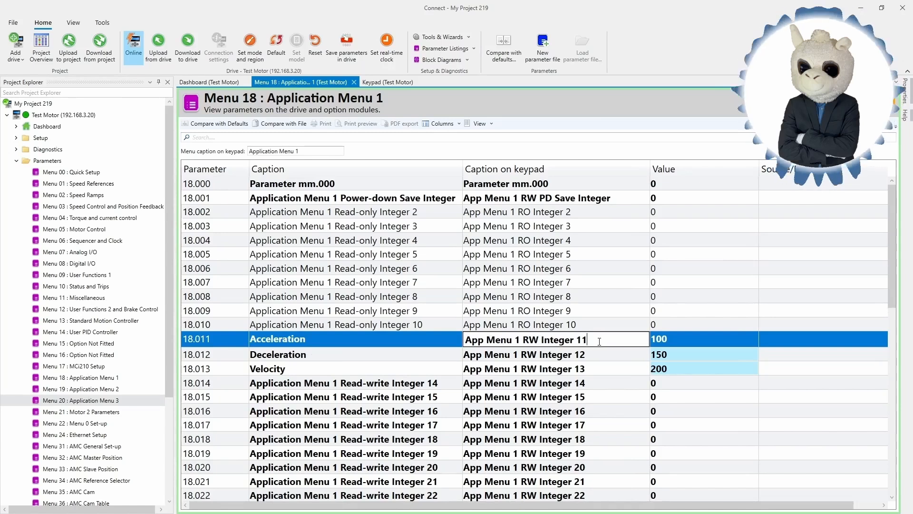
pyautogui.moveTo(604, 341); pyautogui.dragTo(450, 335)
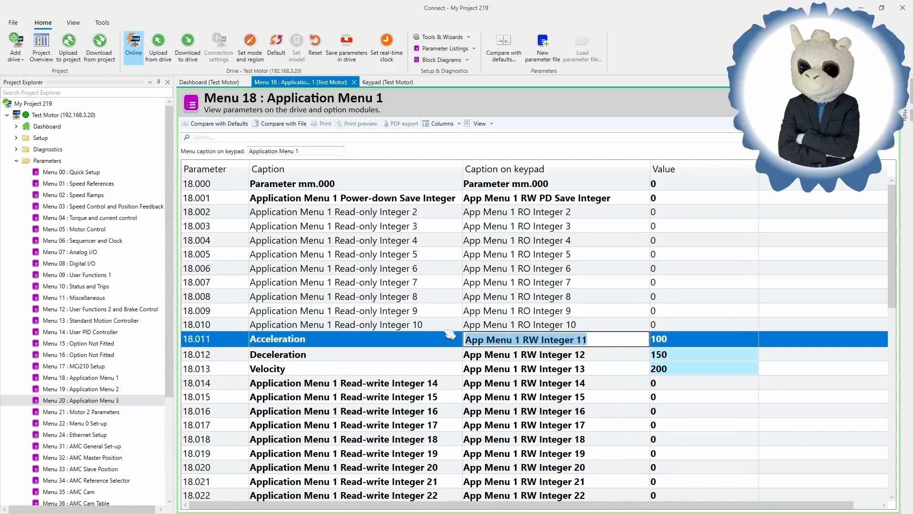
pyautogui.write('Acc')
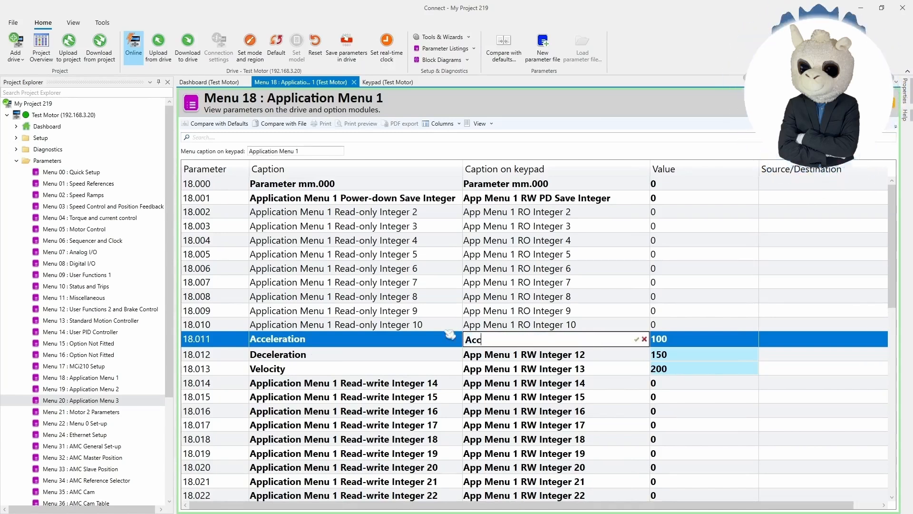
pyautogui.write('eleration')
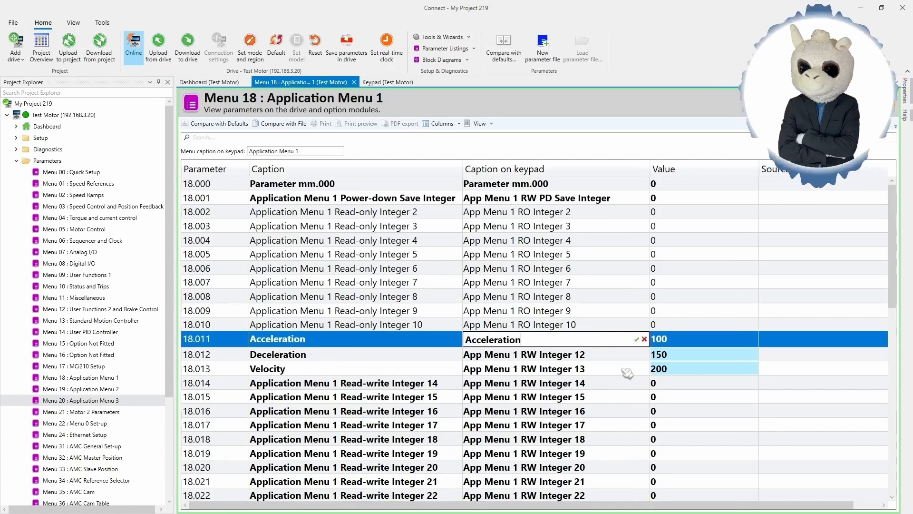
# Step: Set the keypad caption of parameter 18.012 to "Deceleration"
pyautogui.click(498, 358)
pyautogui.moveTo(591, 354); pyautogui.dragTo(451, 346)
pyautogui.write('Deceleration')
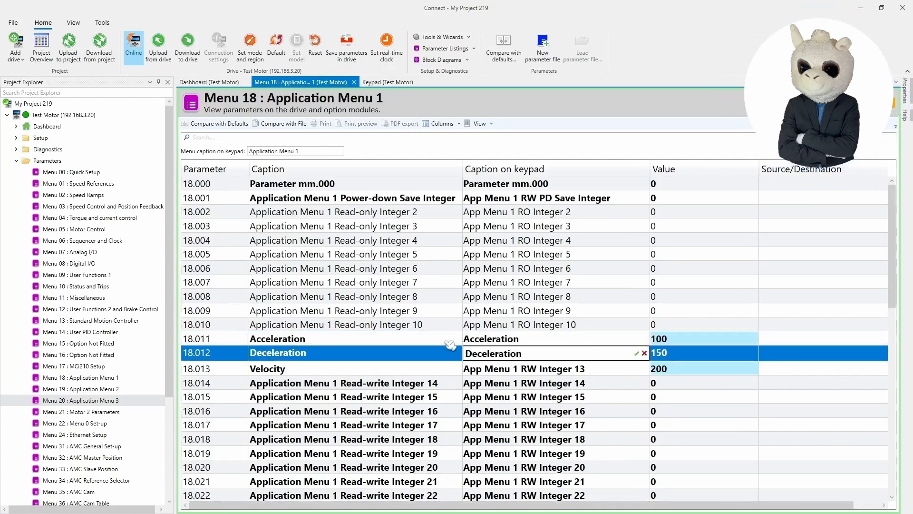
# Step: Replace the keypad caption of parameter 18.013 with "Velocity"
pyautogui.click(613, 369)
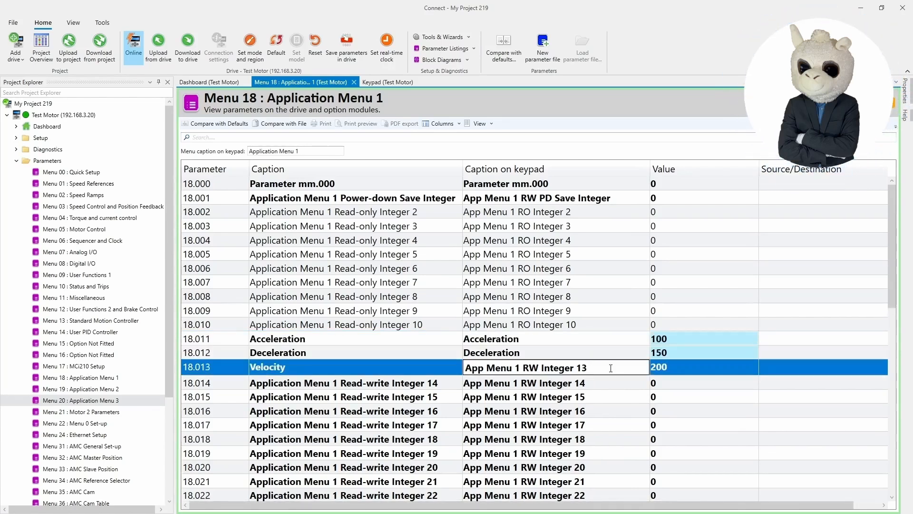
pyautogui.press('BackSpace')
pyautogui.press('BackSpace')
pyautogui.press('BackSpace')
pyautogui.press('BackSpace')
pyautogui.press('BackSpace')
pyautogui.press('BackSpace')
pyautogui.press('BackSpace')
pyautogui.press('BackSpace')
pyautogui.press('BackSpace')
pyautogui.press('BackSpace')
pyautogui.press('BackSpace')
pyautogui.press('BackSpace')
pyautogui.press('BackSpace')
pyautogui.press('BackSpace')
pyautogui.press('BackSpace')
pyautogui.press('BackSpace')
pyautogui.press('BackSpace')
pyautogui.press('BackSpace')
pyautogui.press('BackSpace')
pyautogui.press('BackSpace')
pyautogui.press('BackSpace')
pyautogui.press('BackSpace')
pyautogui.press('BackSpace')
pyautogui.press('BackSpace')
pyautogui.write('Velocity')
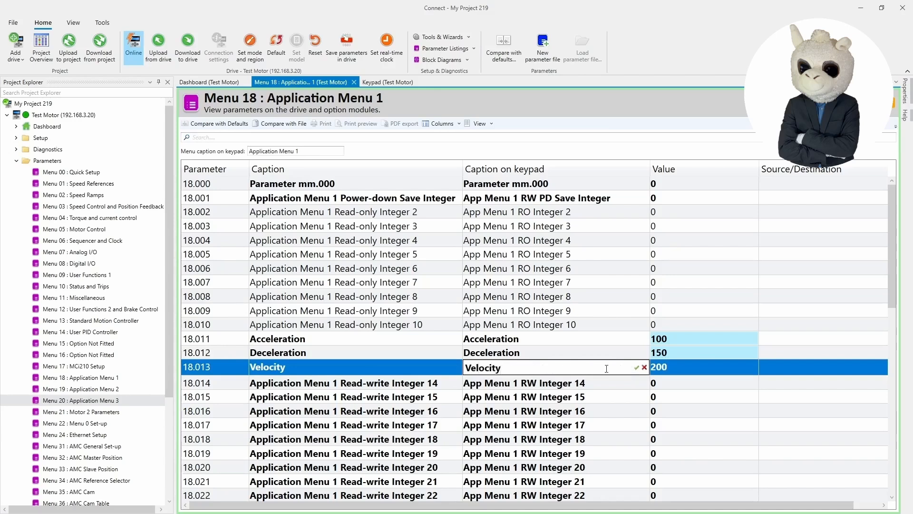
pyautogui.click(592, 410)
# Step: Set the keypad caption of parameter 18.051 in Menu 18 to "Index Distance"
pyautogui.scroll(-10, 587, 428)
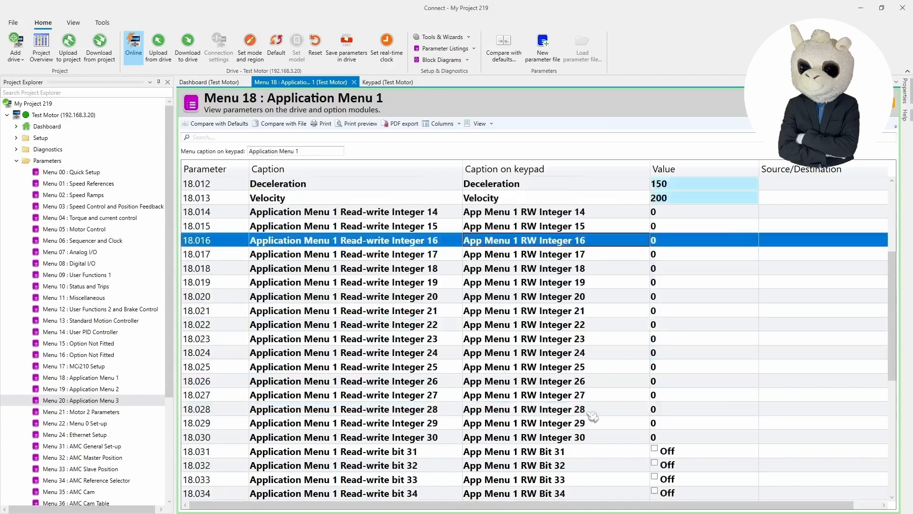
pyautogui.click(582, 451)
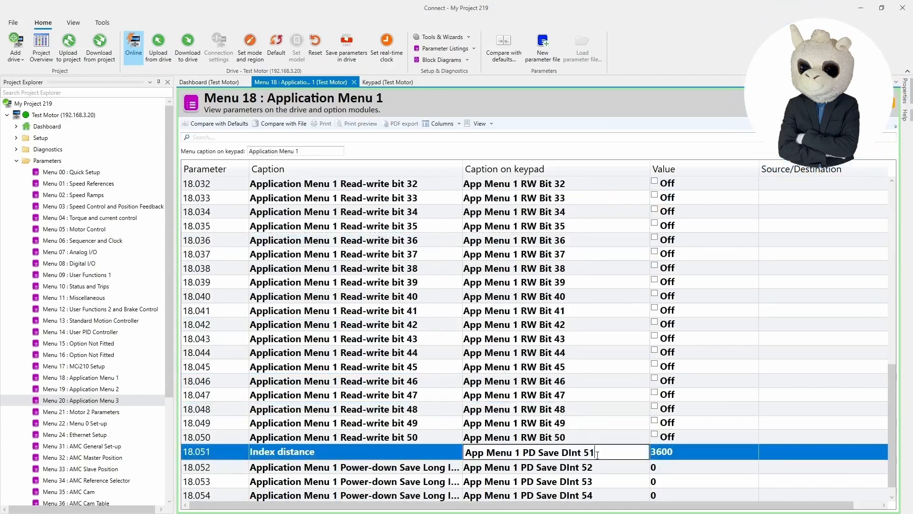
pyautogui.write('In')
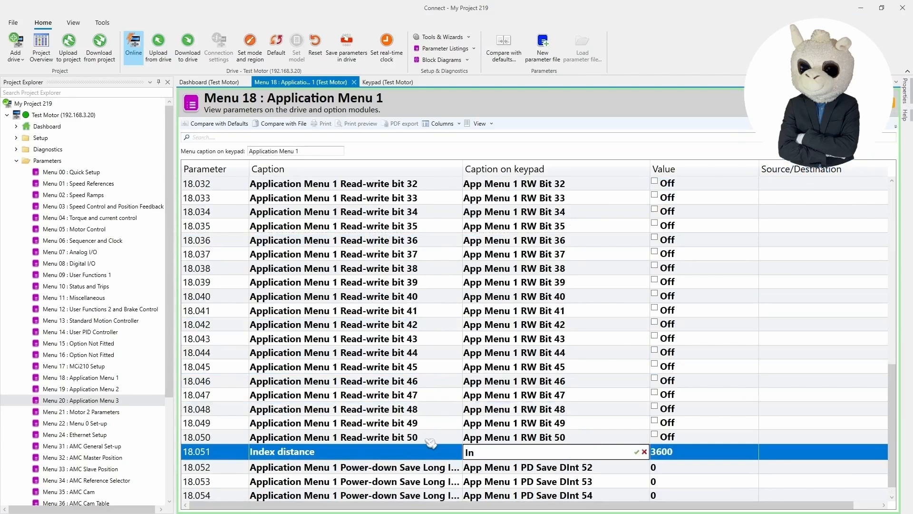
pyautogui.write('dex distance')
pyautogui.click(507, 409)
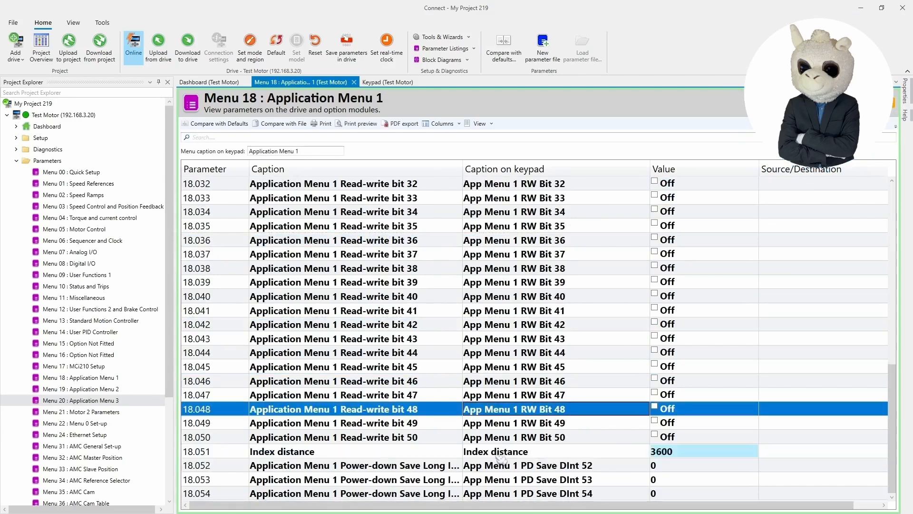
pyautogui.click(498, 455)
pyautogui.press('BackSpace')
pyautogui.write('D')
pyautogui.click(527, 368)
# Step: Set the menu caption on keypad for Menu 18 to "Index Settings"
pyautogui.scroll(2, 531, 356)
pyautogui.scroll(9, 531, 356)
pyautogui.click(505, 338)
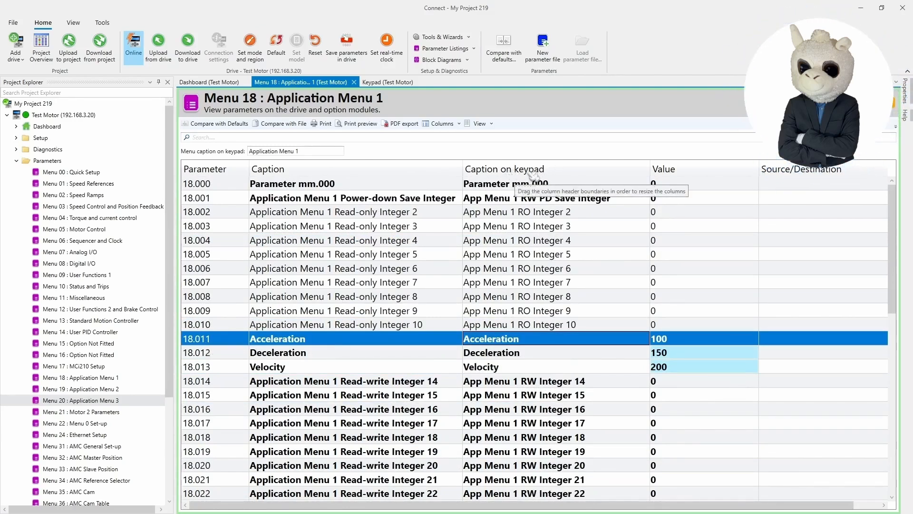
pyautogui.moveTo(314, 151); pyautogui.dragTo(193, 156)
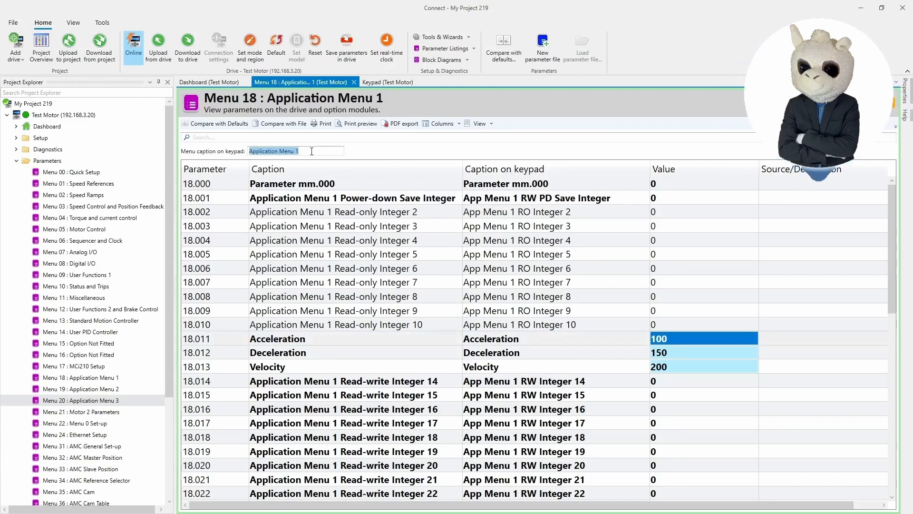
pyautogui.write('Index')
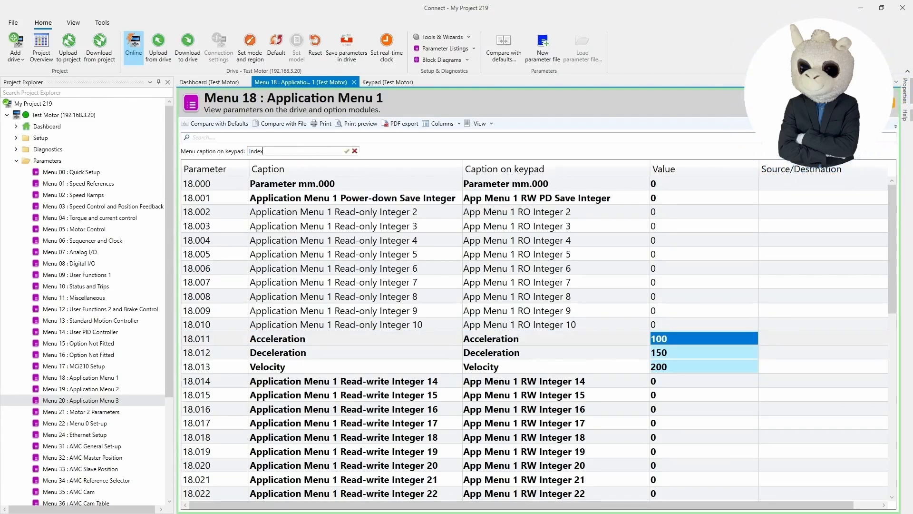
pyautogui.write(' Settings')
pyautogui.press('Return')
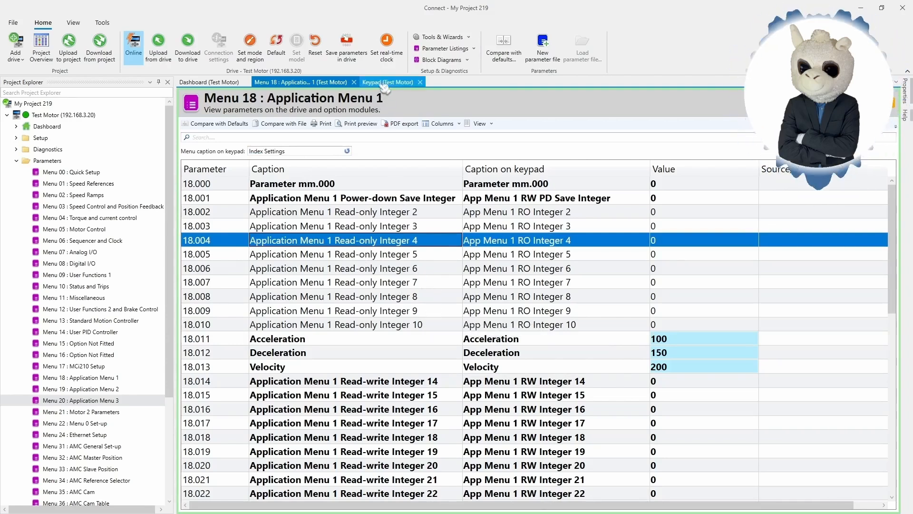
pyautogui.click(384, 84)
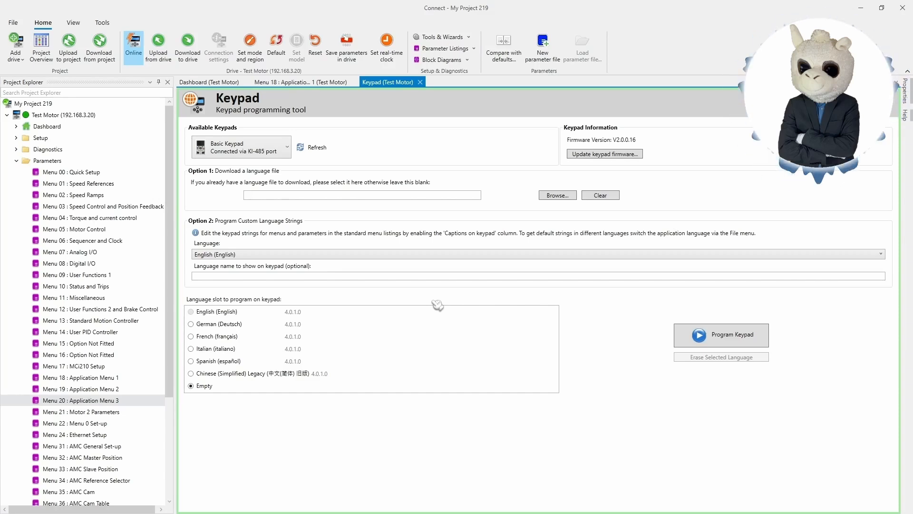
pyautogui.click(316, 86)
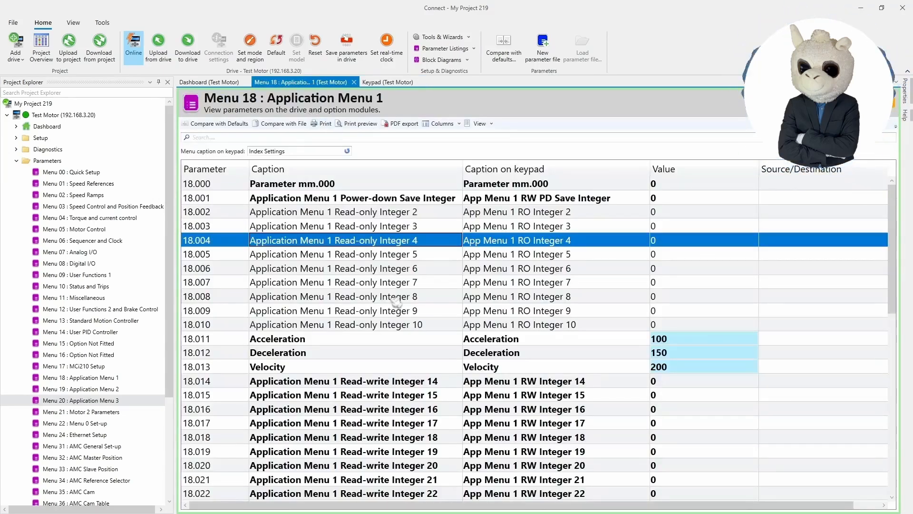
# Step: Open the Menu 01 Speed References listing, inspect the editable keypad captions of 01.013 and 01.021, and close the listing
pyautogui.doubleClick(50, 184)
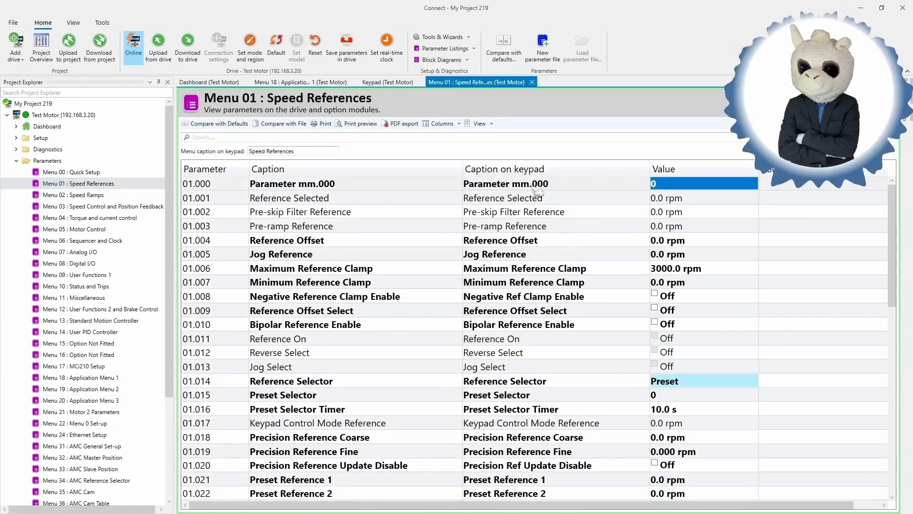
pyautogui.doubleClick(542, 367)
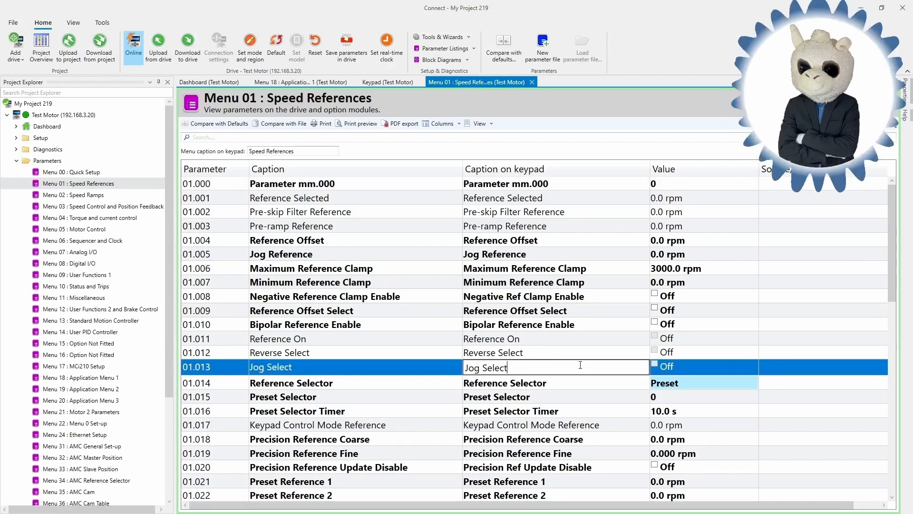
pyautogui.scroll(-6, 579, 366)
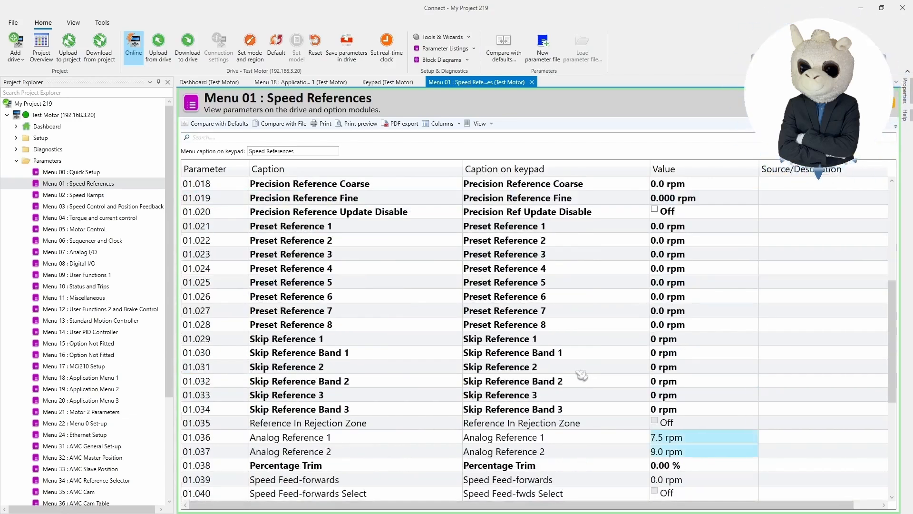
pyautogui.scroll(2, 577, 368)
pyautogui.click(566, 315)
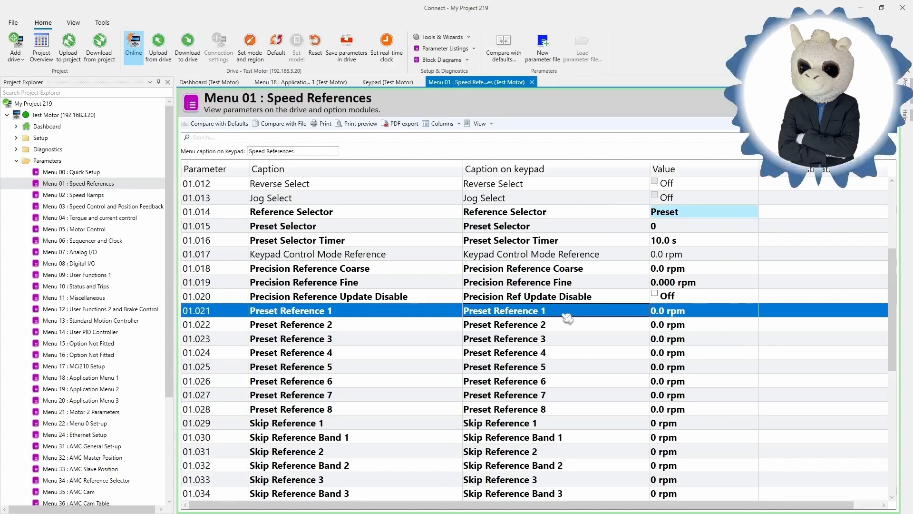
pyautogui.doubleClick(563, 314)
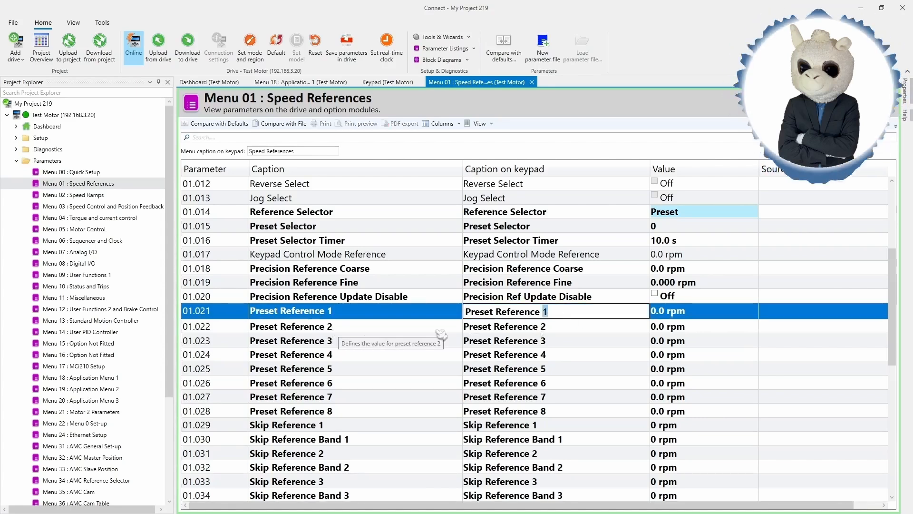
pyautogui.click(551, 328)
pyautogui.click(532, 82)
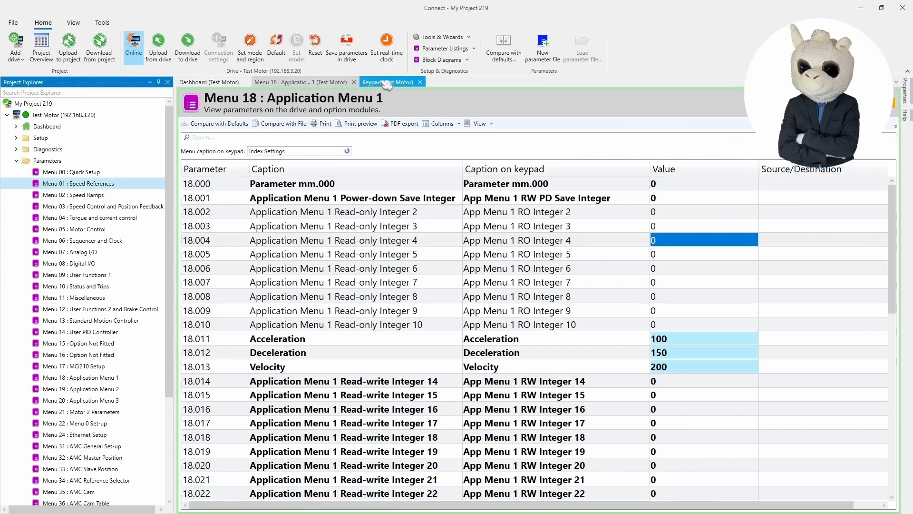
# Step: Return to the keypad programming tool, check the available keypads and refresh their list
pyautogui.click(387, 82)
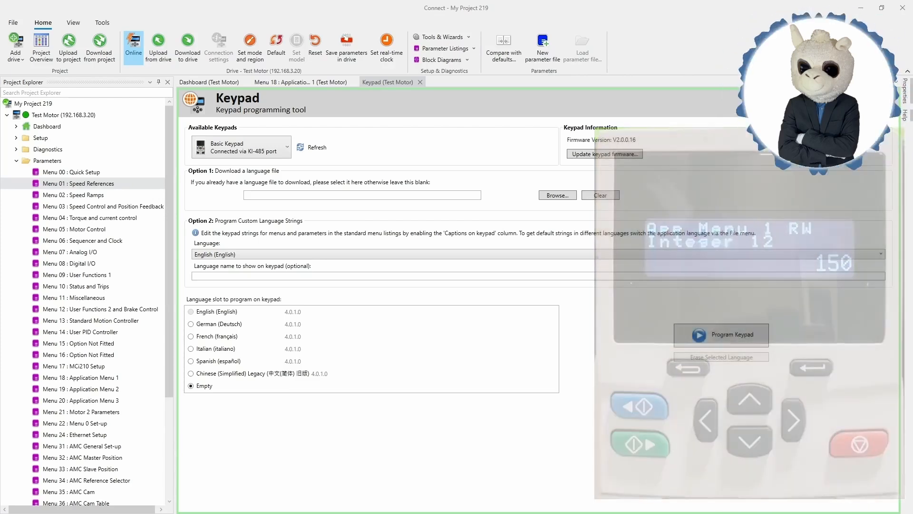
pyautogui.click(449, 235)
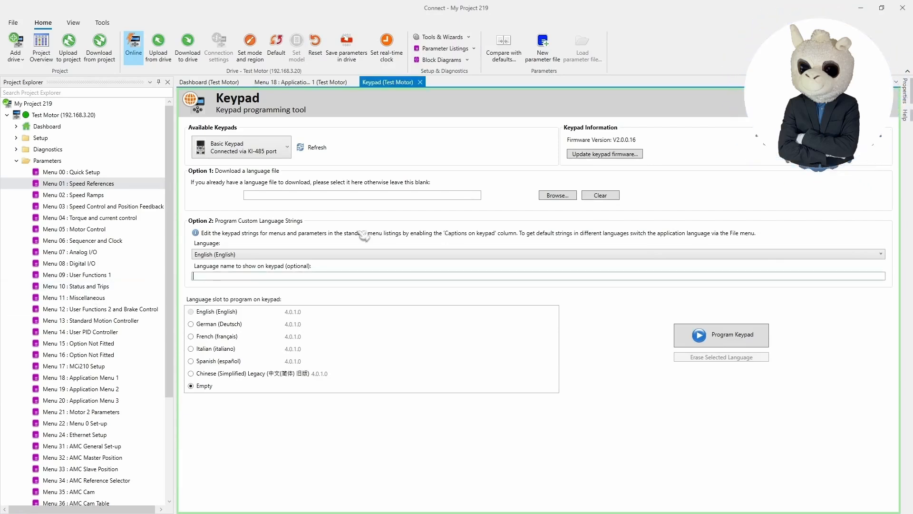
pyautogui.click(284, 149)
pyautogui.click(285, 149)
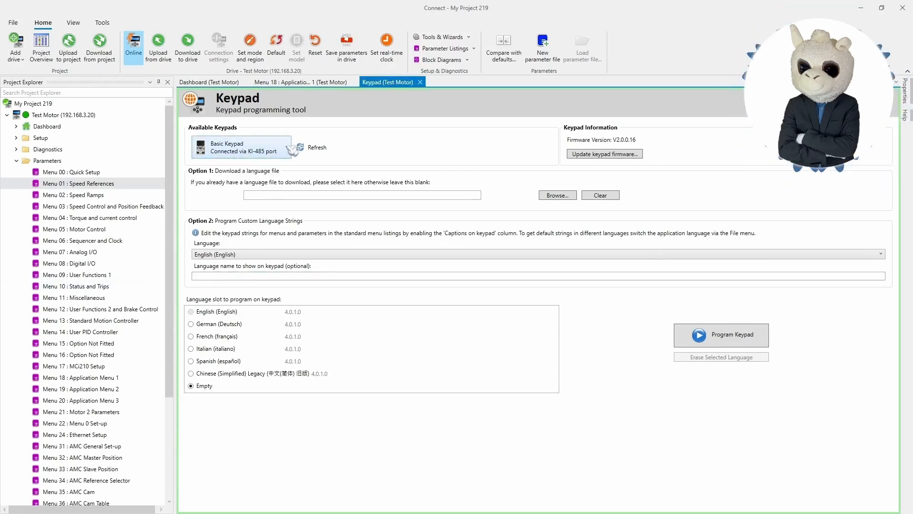
pyautogui.click(321, 150)
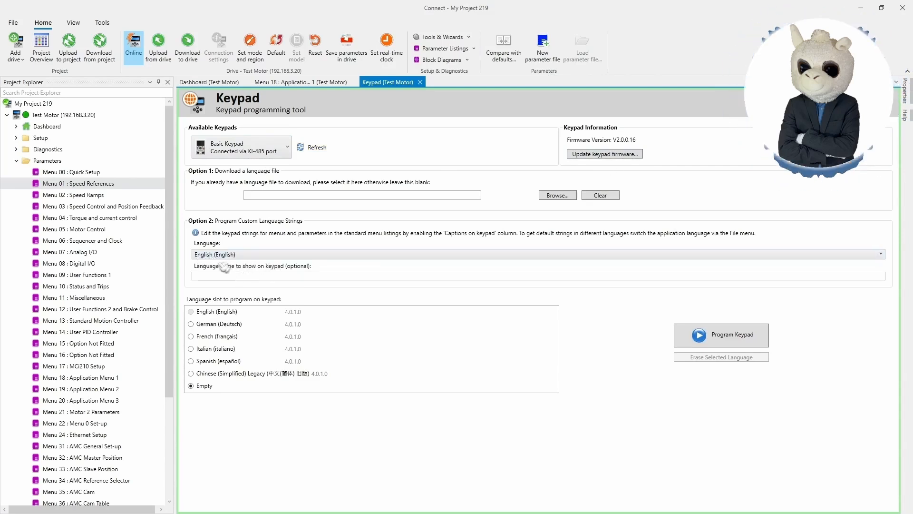
# Step: Look through the custom string languages and the keypad's language slots, ending on English (English) and the Empty slot
pyautogui.click(257, 257)
pyautogui.click(257, 261)
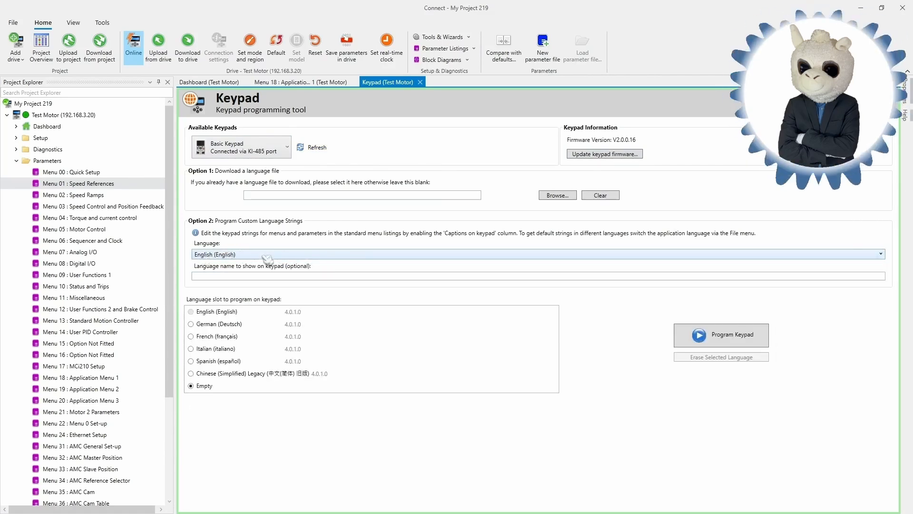
pyautogui.click(191, 336)
pyautogui.click(191, 348)
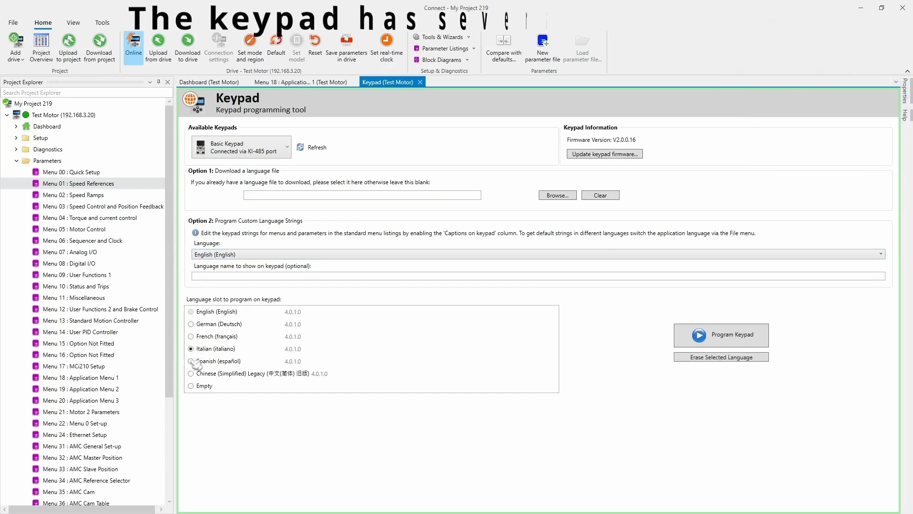
pyautogui.click(190, 361)
pyautogui.click(191, 373)
pyautogui.click(192, 386)
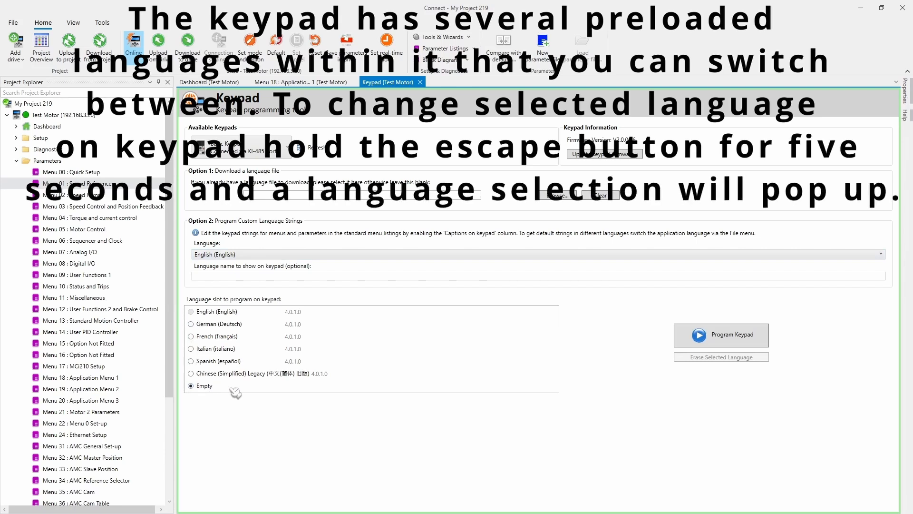
# Step: Enter "Index Demo" as the language name to show on the keypad and start programming the keypad
pyautogui.click(272, 277)
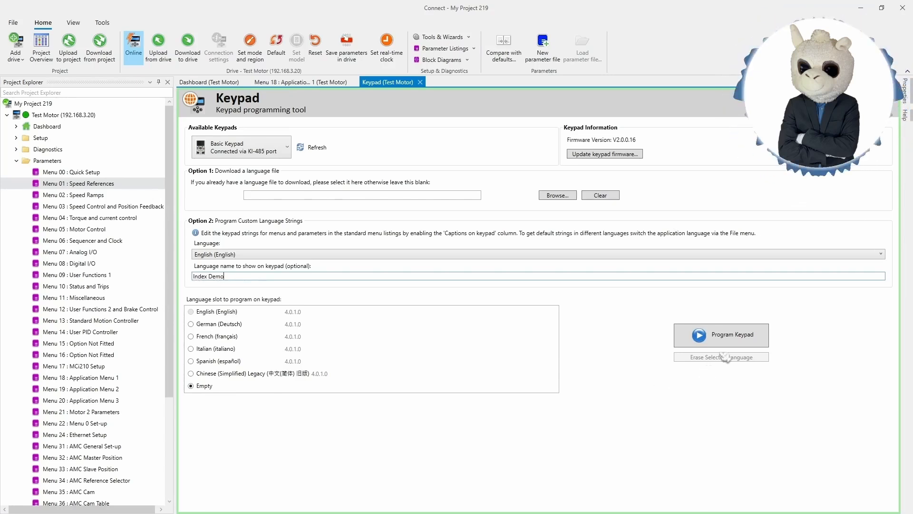
pyautogui.click(729, 338)
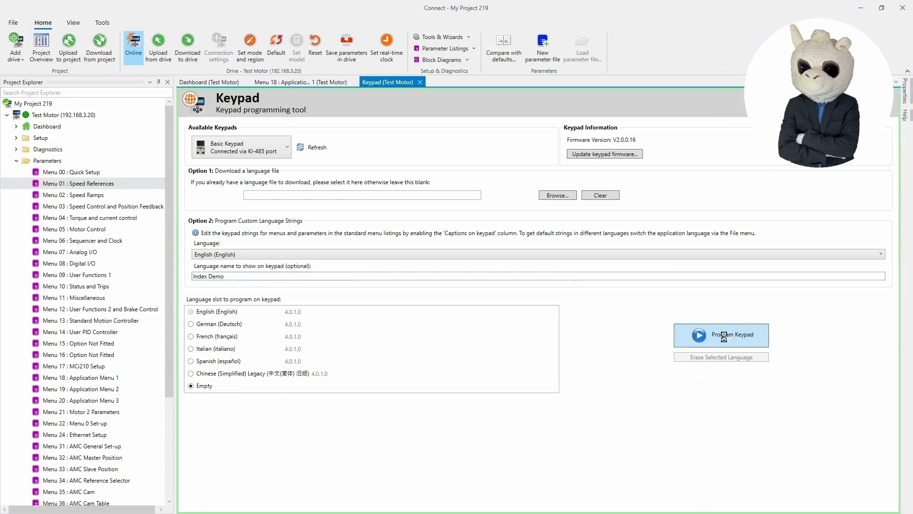